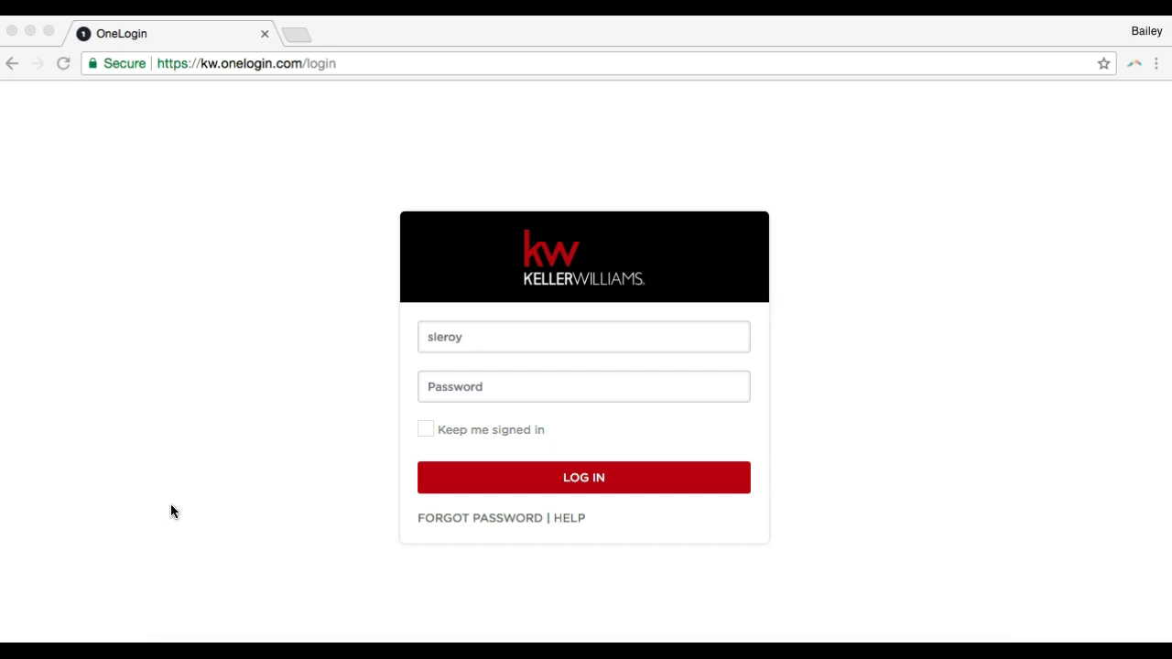
Step: Enter the account password in the OneLogin Password field
click(465, 384)
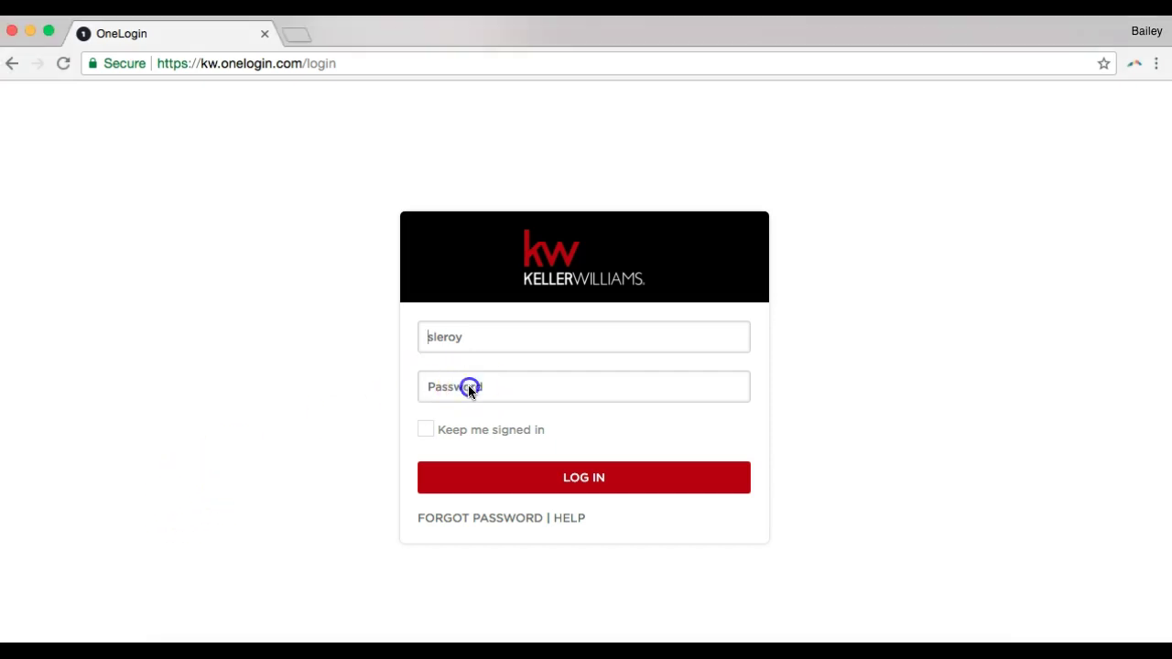
click(512, 385)
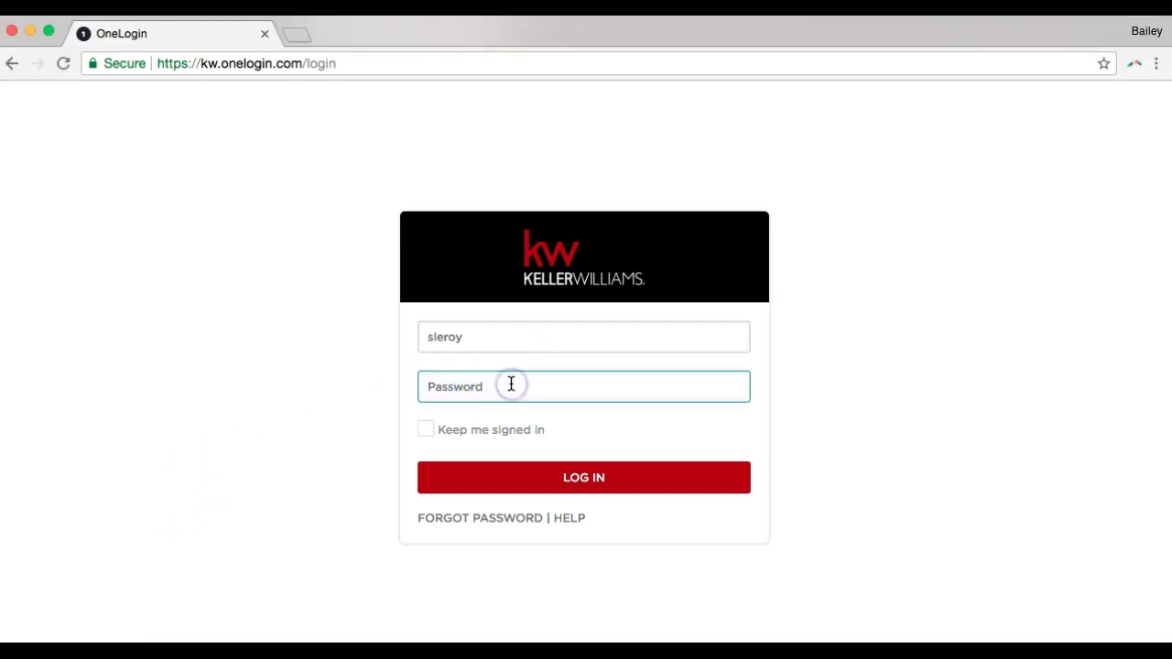
text(•••••••••••)
Step: Log in, then follow the Profile link under the agent's name on the myKW home page
click(588, 459)
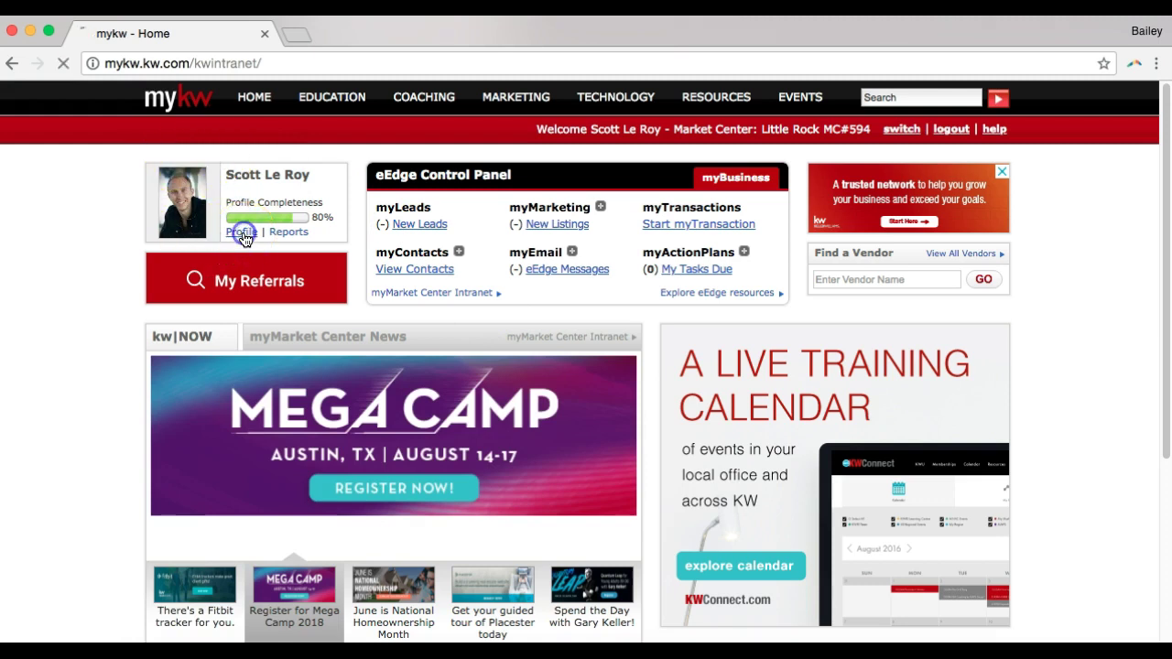
click(242, 234)
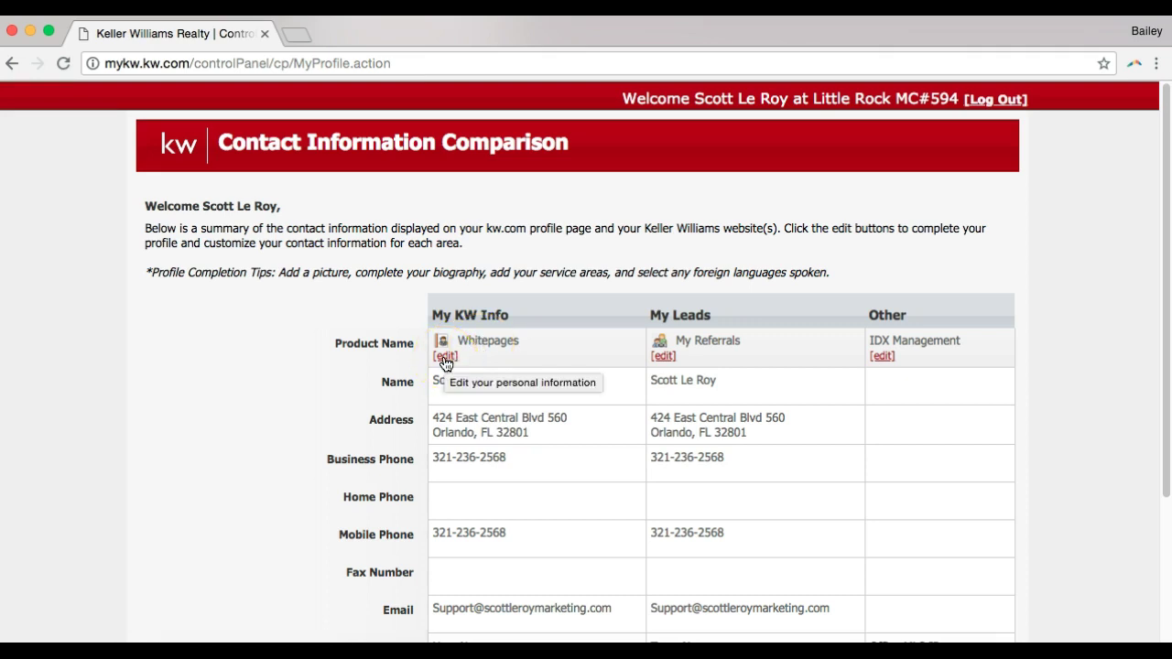
Step: Edit the Whitepages entry and find the User Name field in the View or Edit Associate form
click(445, 357)
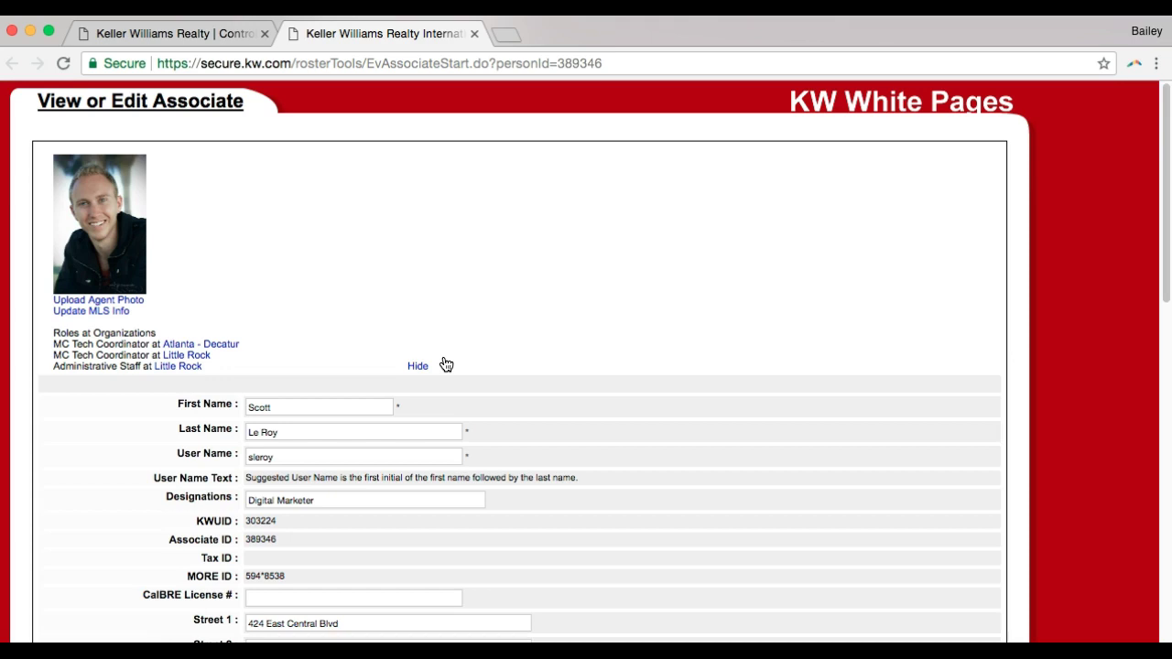
scroll(446, 364, down, 1)
scroll(446, 364, down, 1)
scroll(446, 365, down, 3)
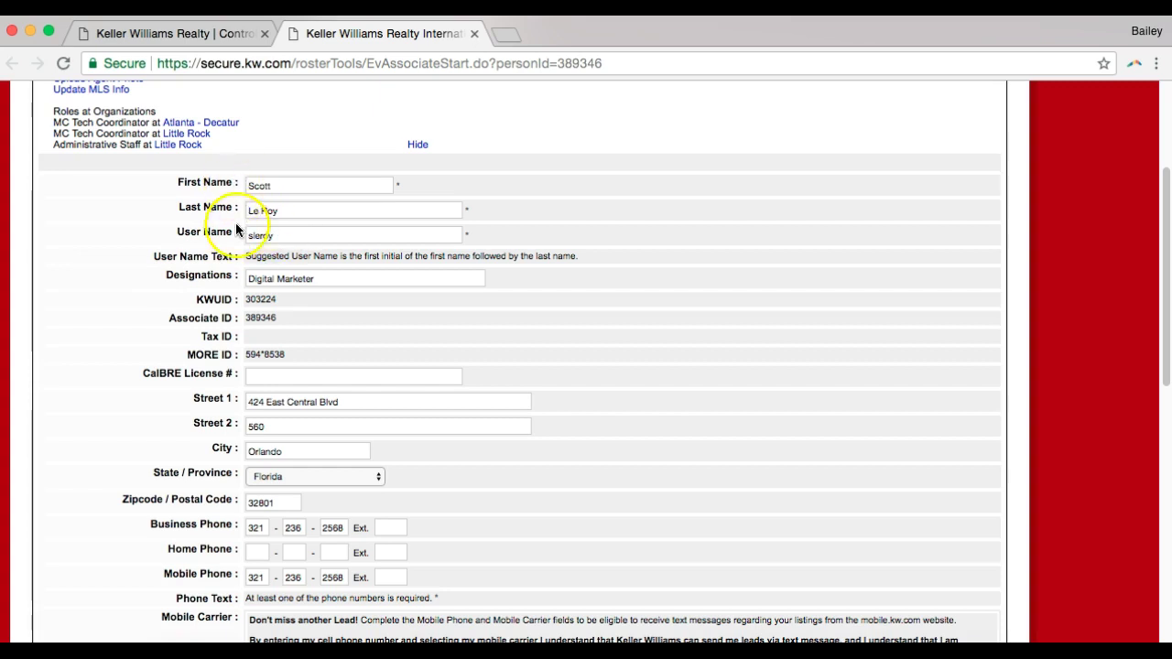
click(291, 234)
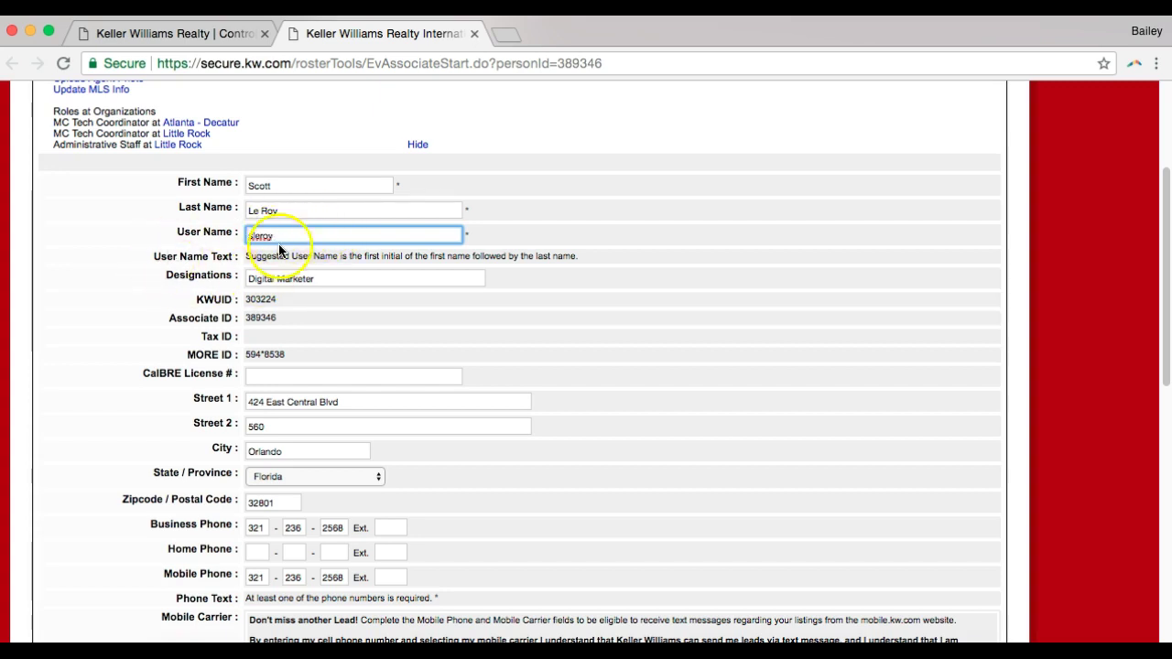
Step: Scroll to the bottom of the associate form and close the KW White Pages tab
scroll(256, 243, down, 10)
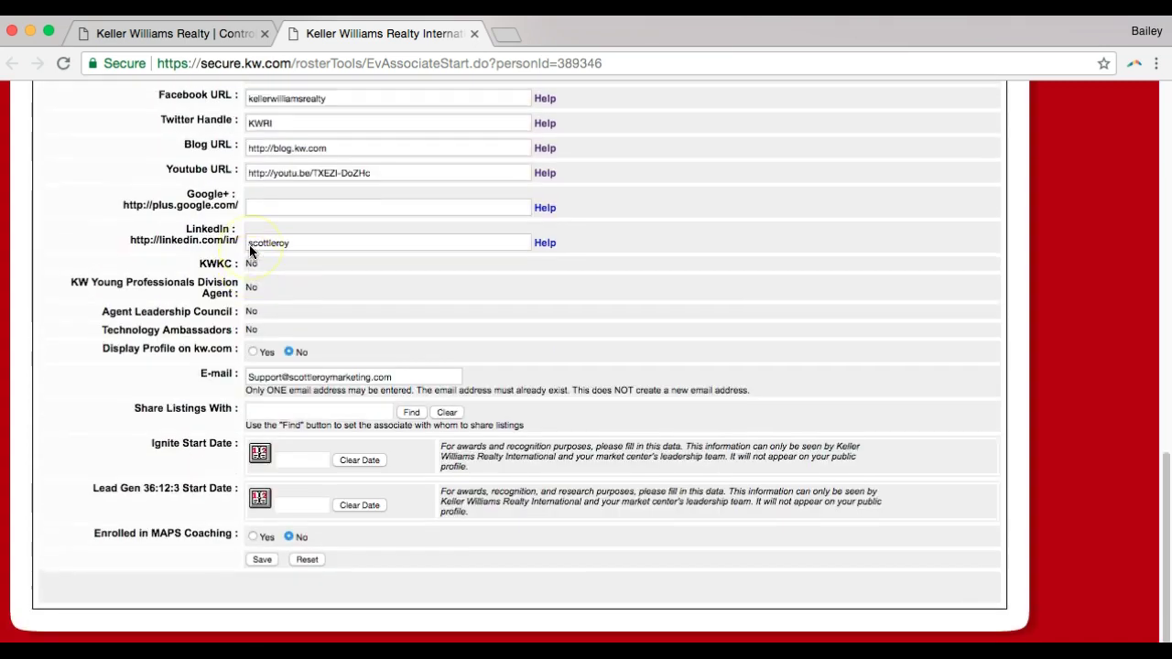
scroll(261, 458, down, 3)
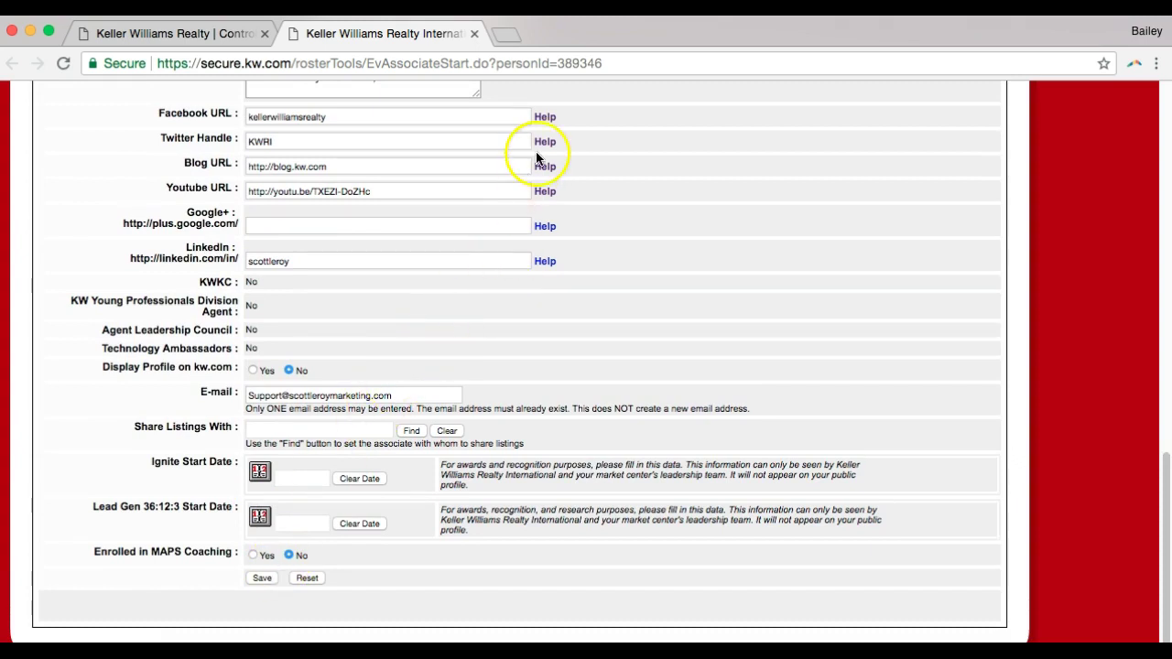
click(475, 32)
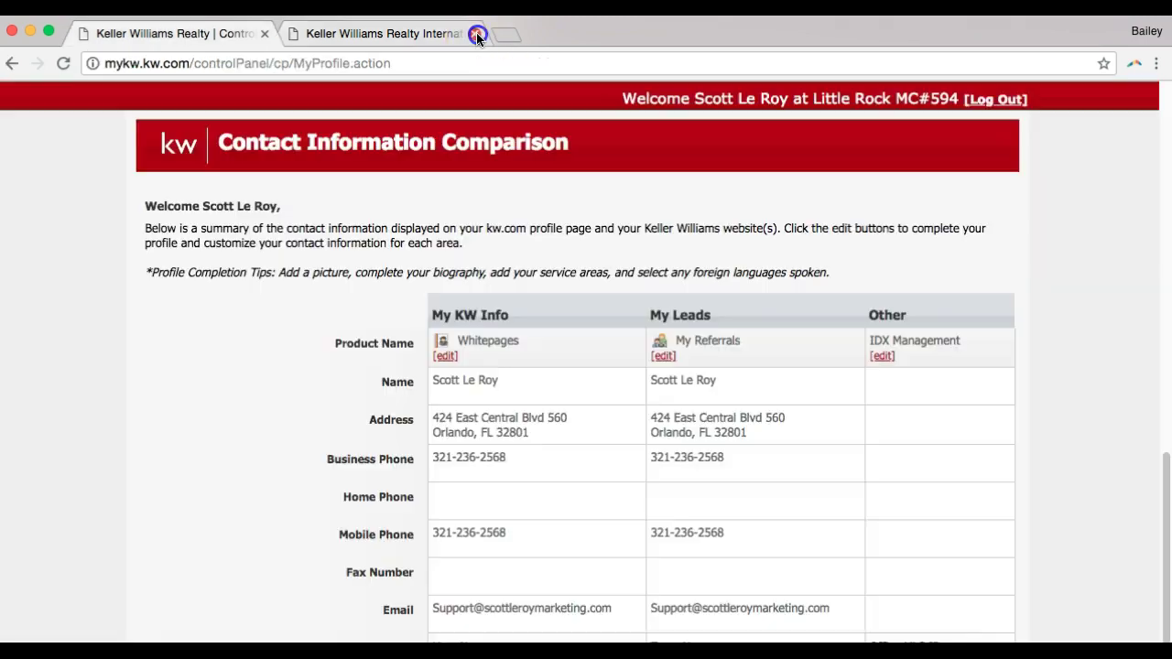
Step: Go back to the myKW home page and choose Change Password under TECHNOLOGY
click(15, 64)
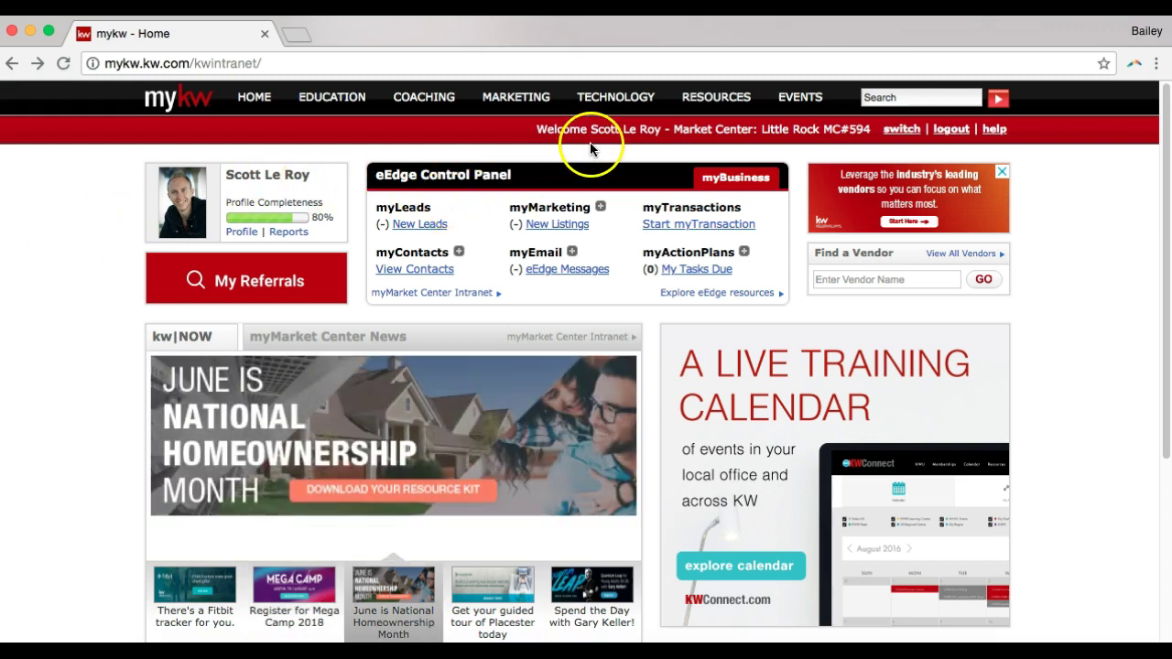
mouse_move(615, 98)
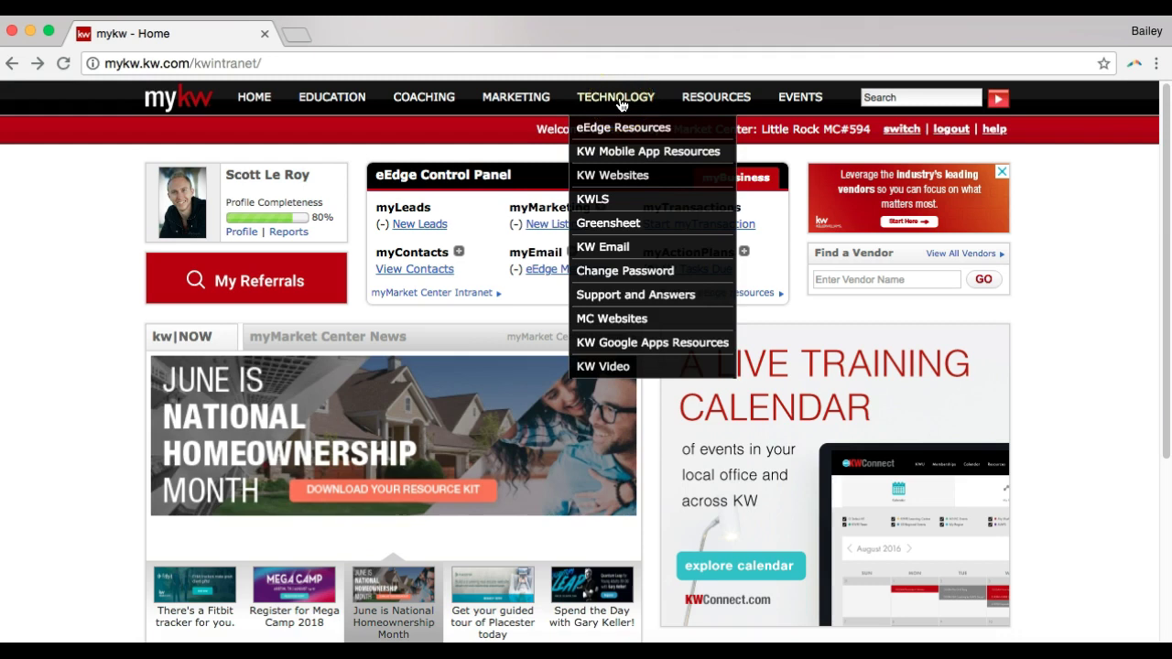
click(607, 273)
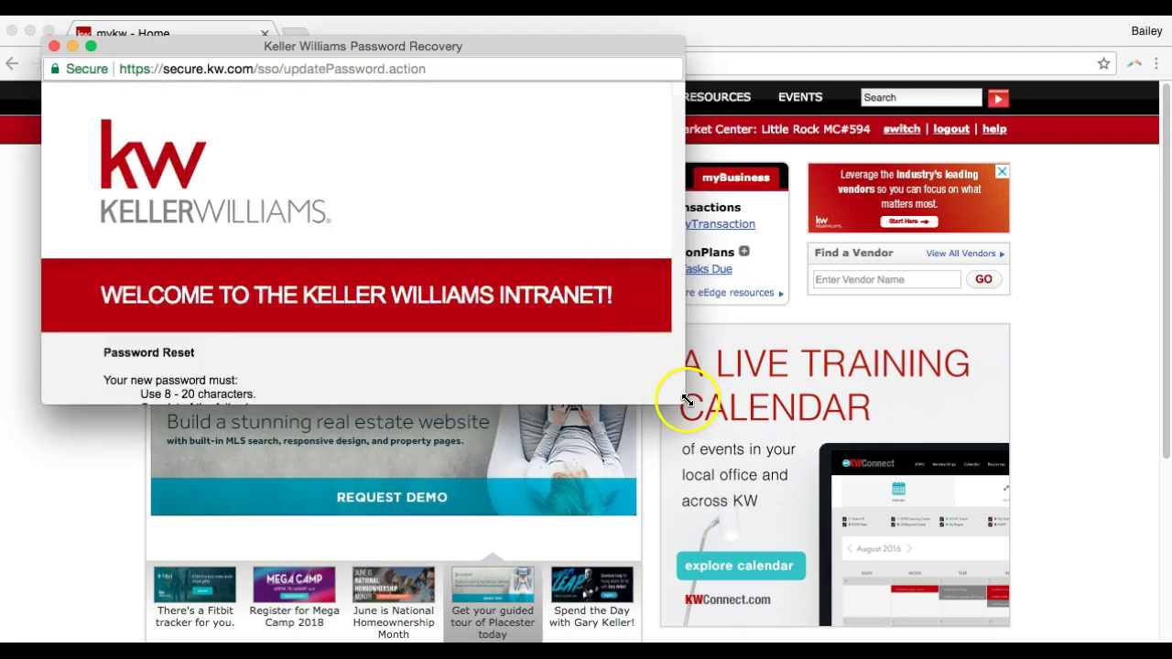
Step: Drag the Password Recovery pop-up's corner to enlarge it and scroll down the form
mouse_move(685, 405)
mouse_down()
mouse_move(842, 536)
mouse_move(980, 623)
mouse_up()
scroll(929, 399, down, 2)
scroll(929, 398, down, 1)
scroll(929, 399, down, 1)
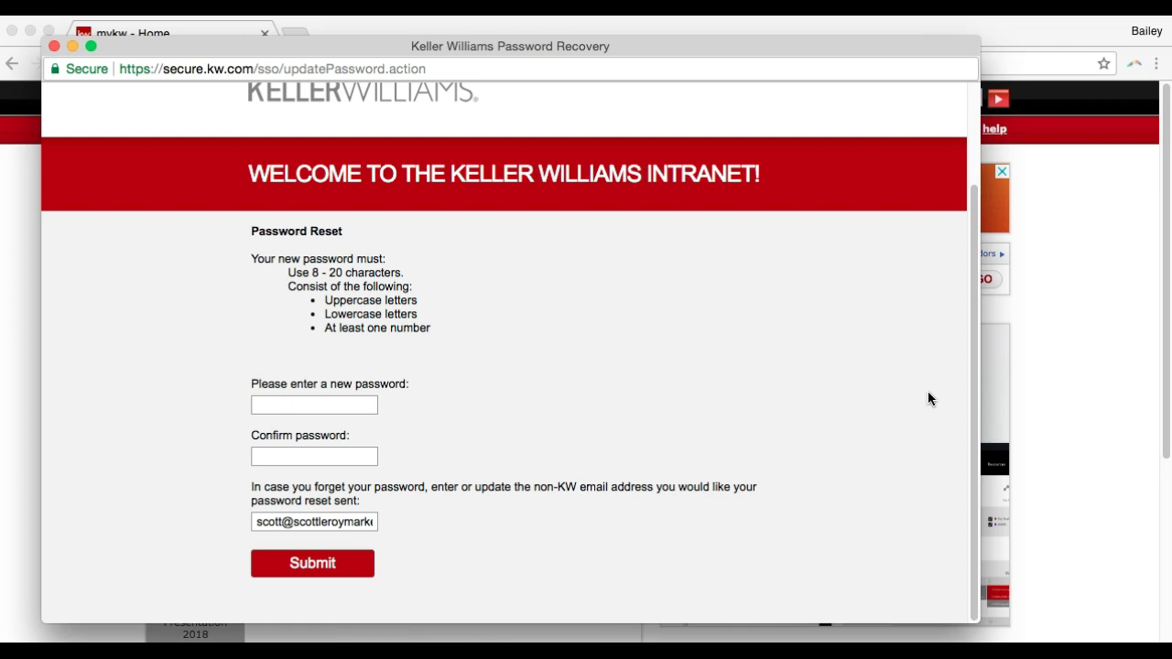
Step: Check the new-password, confirmation and recovery email fields
click(327, 403)
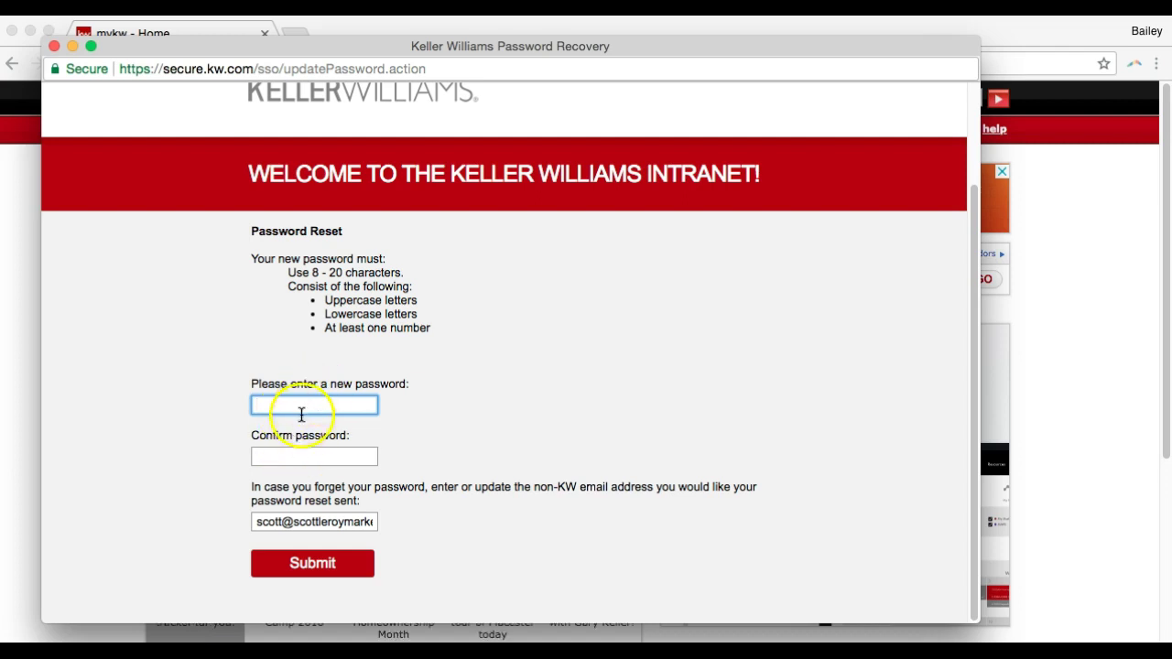
click(285, 458)
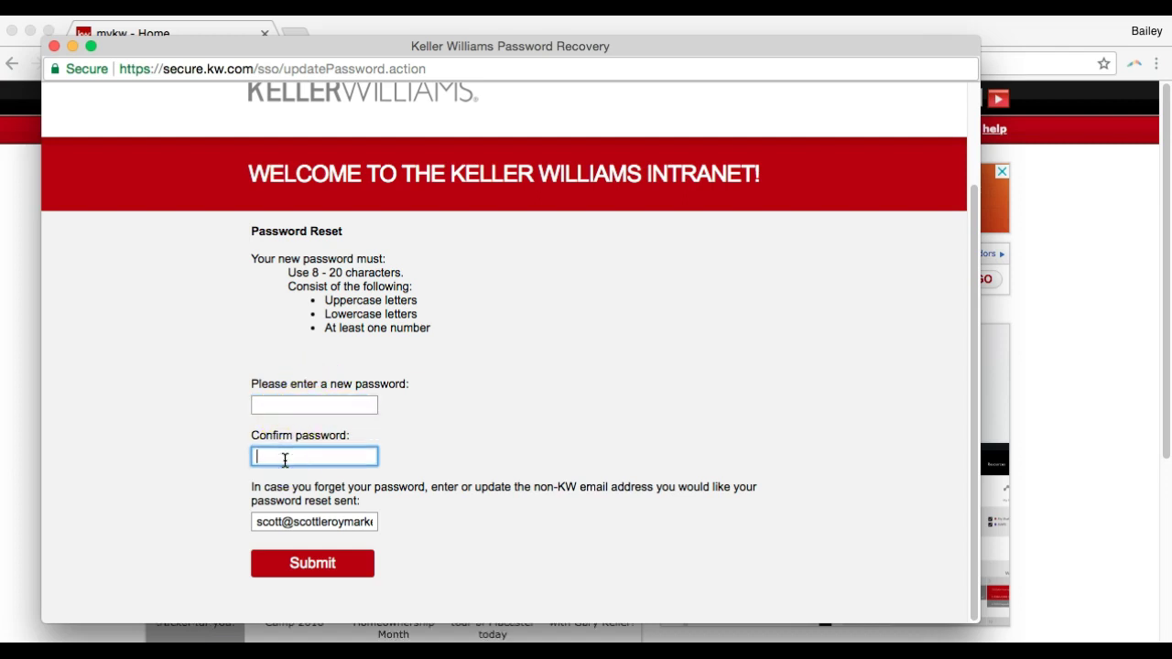
click(307, 522)
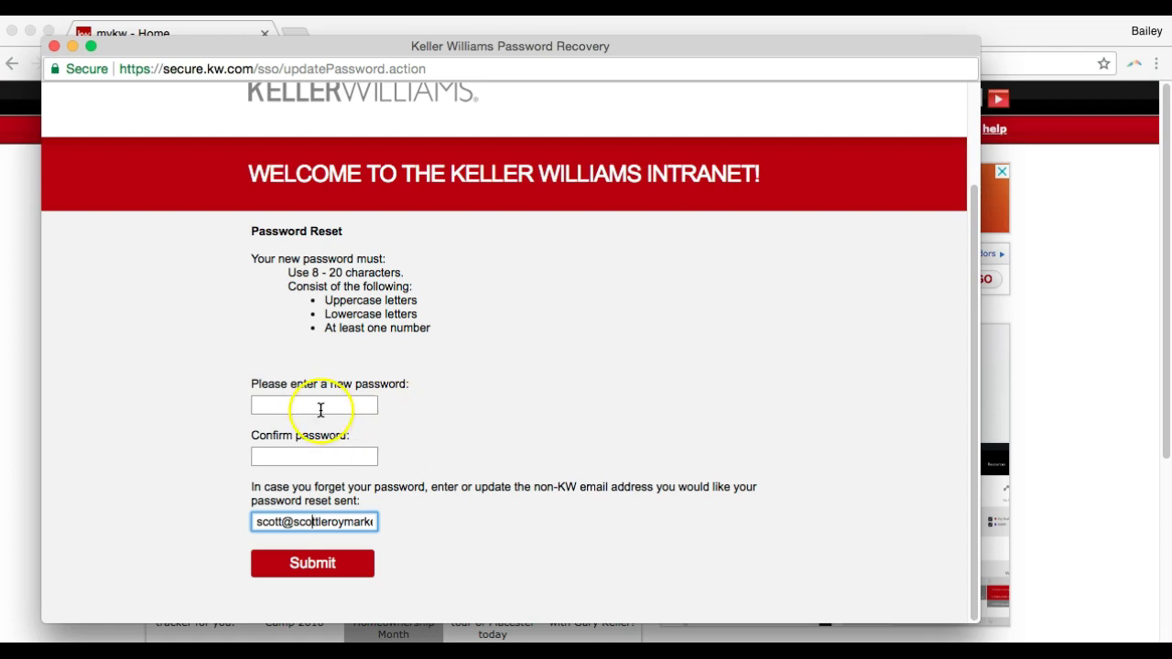
Step: Submit the empty password reset form, then close the Password Recovery pop-up
click(320, 409)
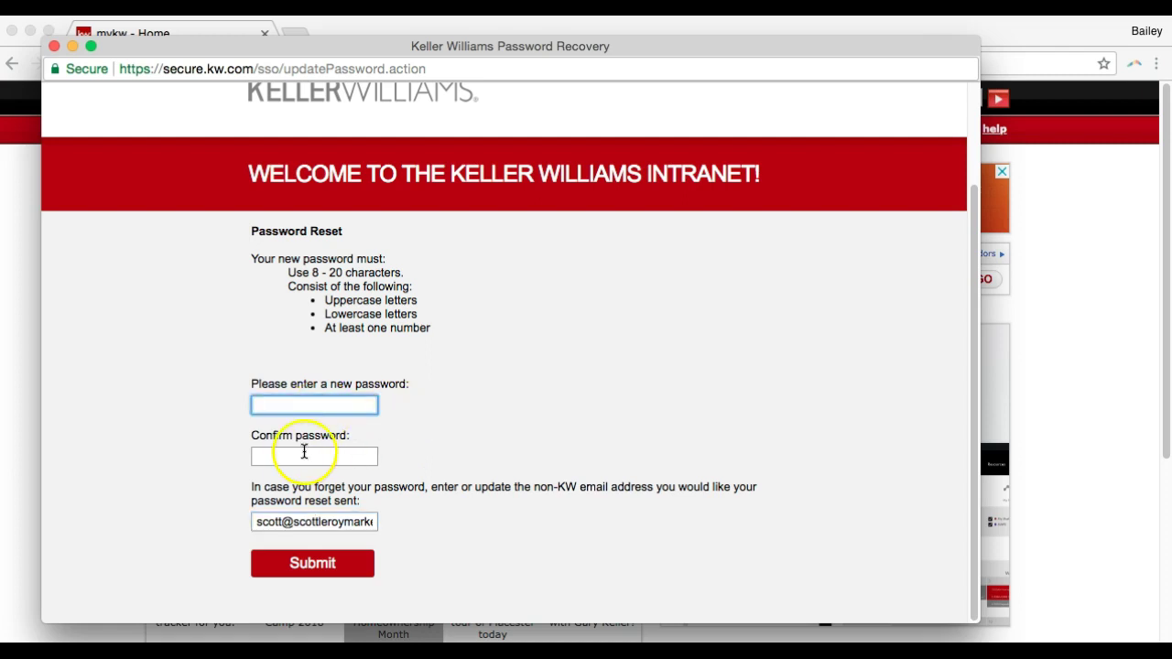
click(299, 455)
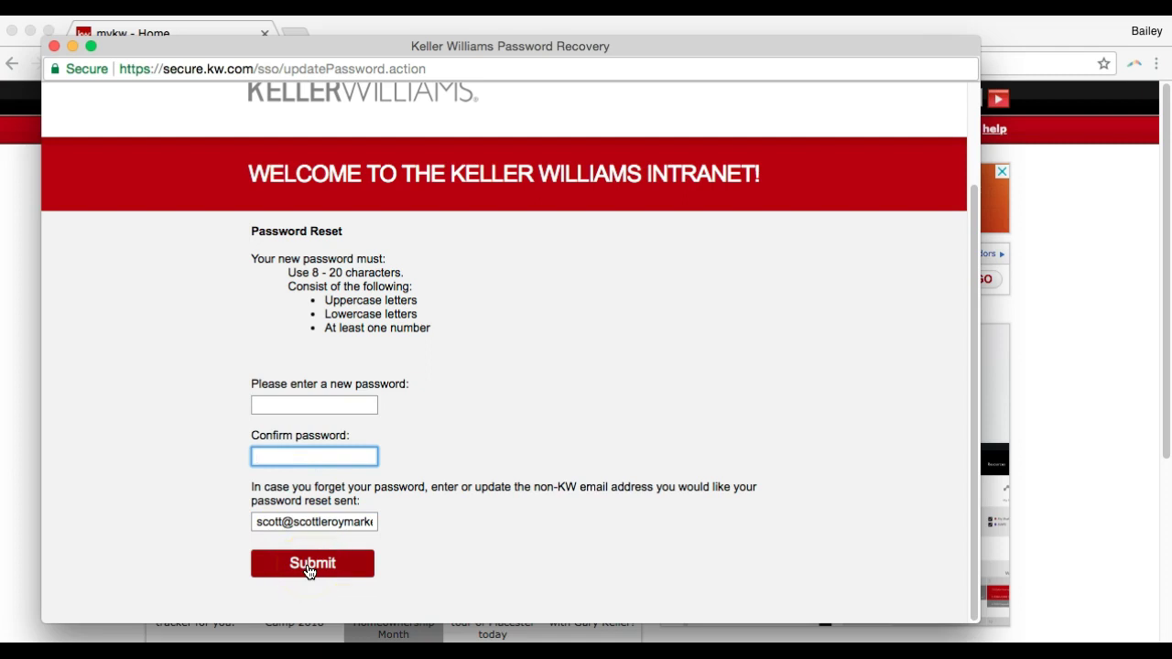
click(309, 564)
scroll(502, 274, down, 2)
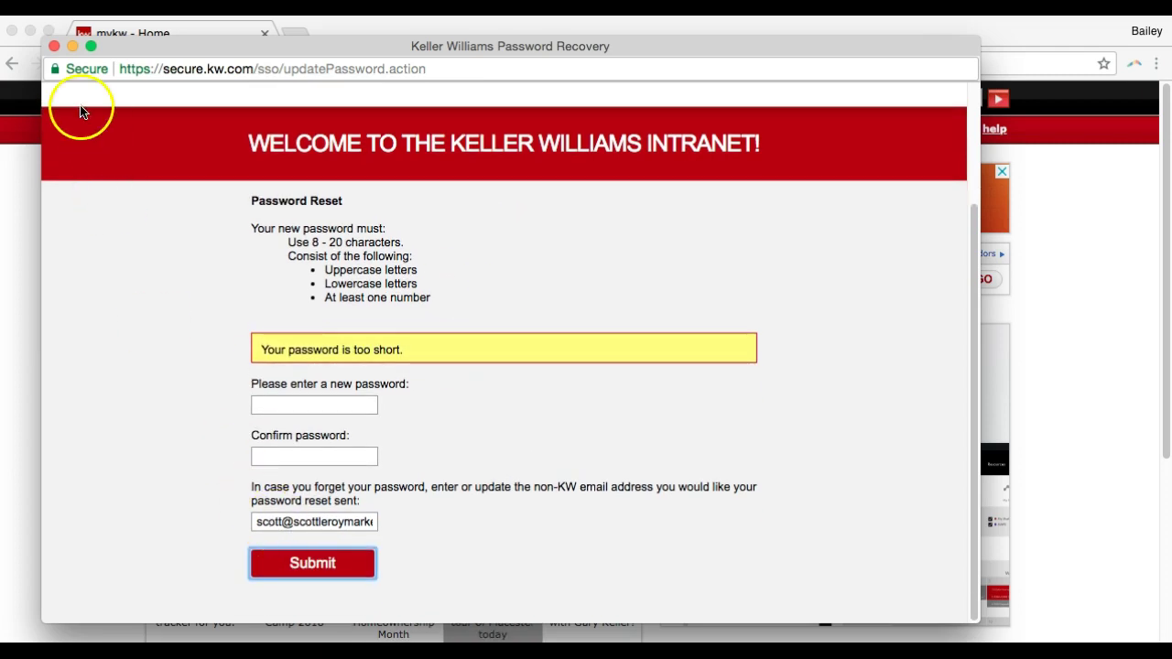
click(55, 47)
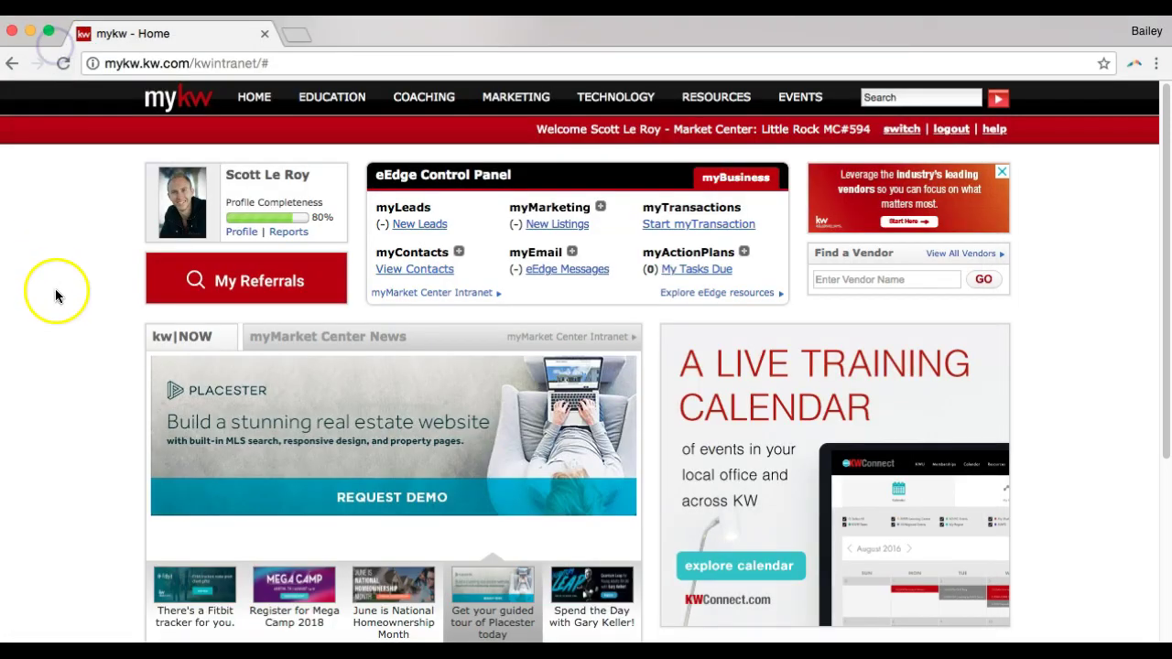